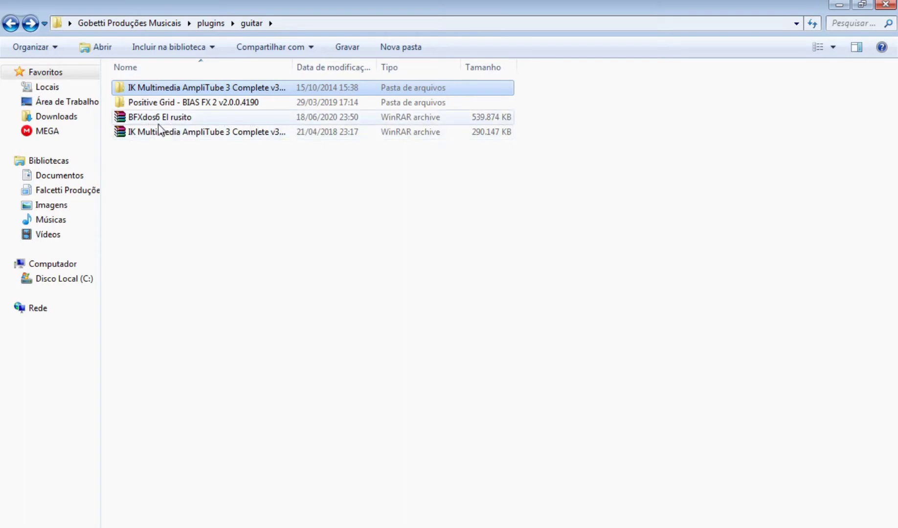
pyautogui.rightClick(259, 132)
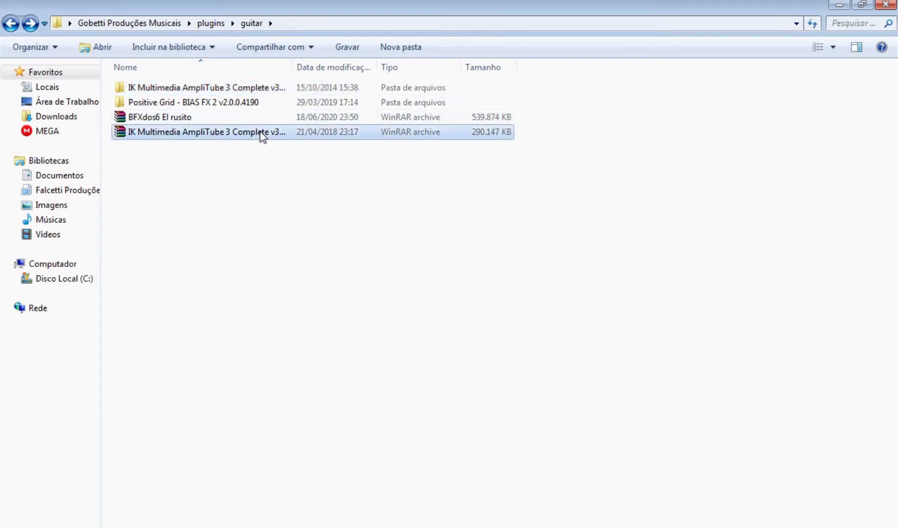
pyautogui.moveTo(329, 172)
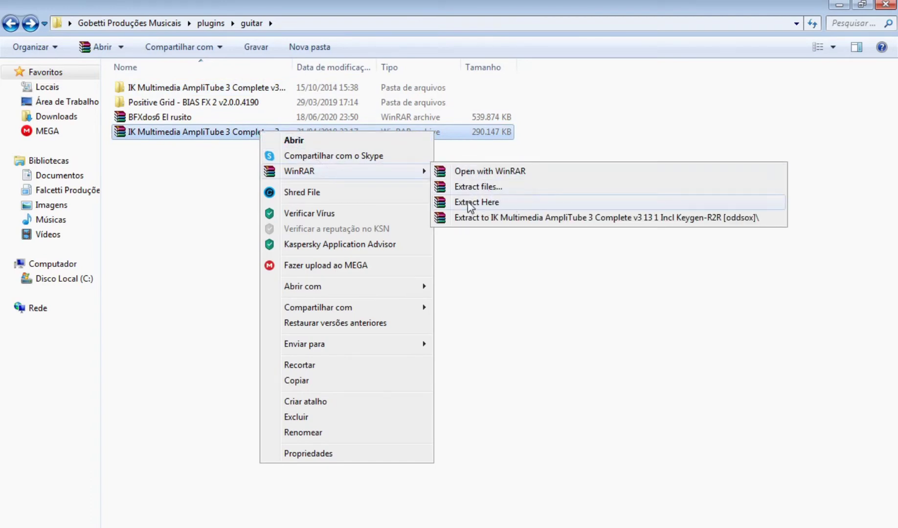
pyautogui.click(230, 202)
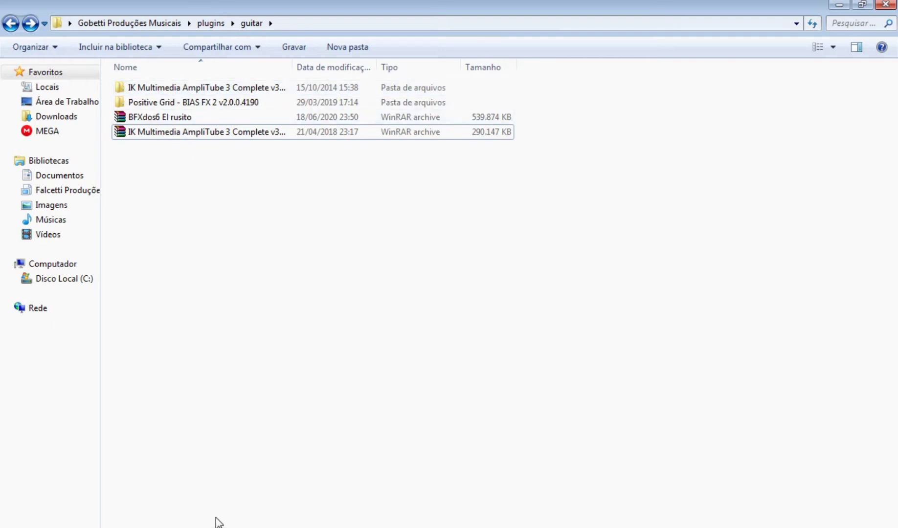
# Switch to the Arquivos de Programas (x86) window and open the AmpliTube 3 folder inside IK Multimedia.
pyautogui.hotkey('alt', 'Left')
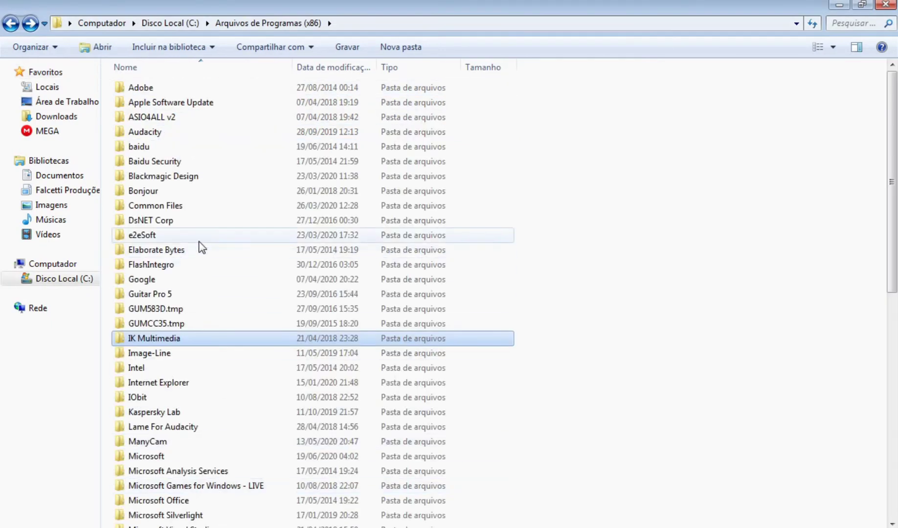
pyautogui.doubleClick(209, 342)
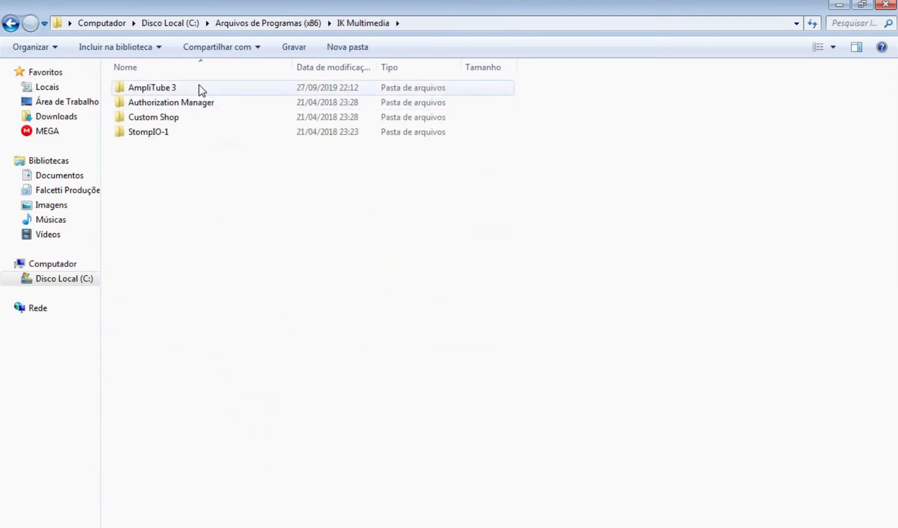
pyautogui.click(198, 88)
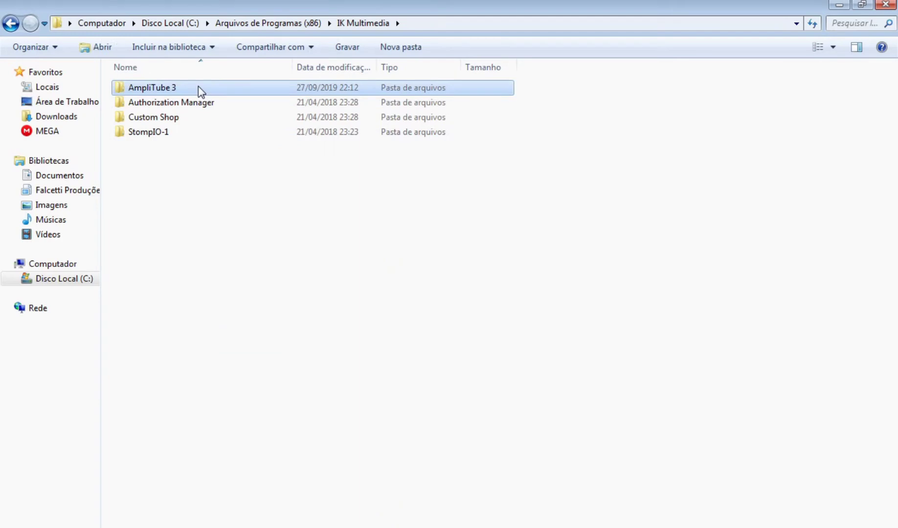
pyautogui.doubleClick(216, 89)
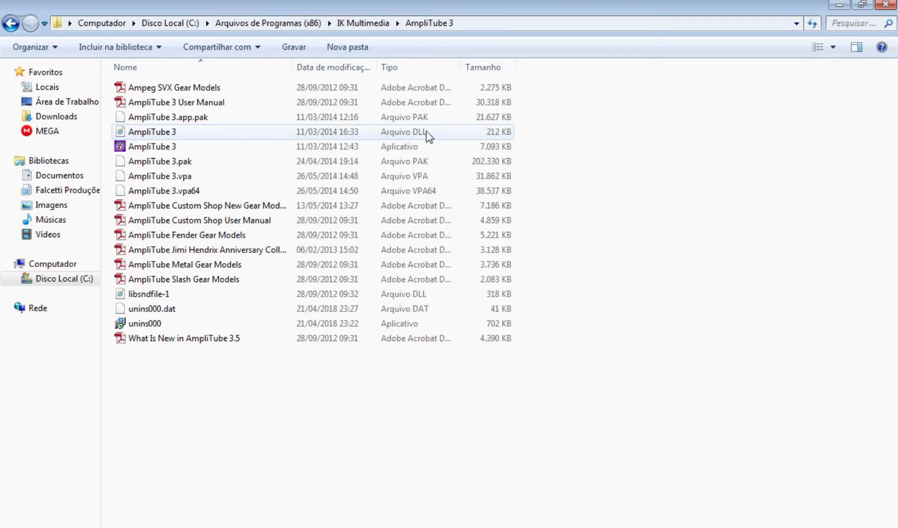
# Copy the AmpliTube 3 DLL file.
pyautogui.click(363, 136)
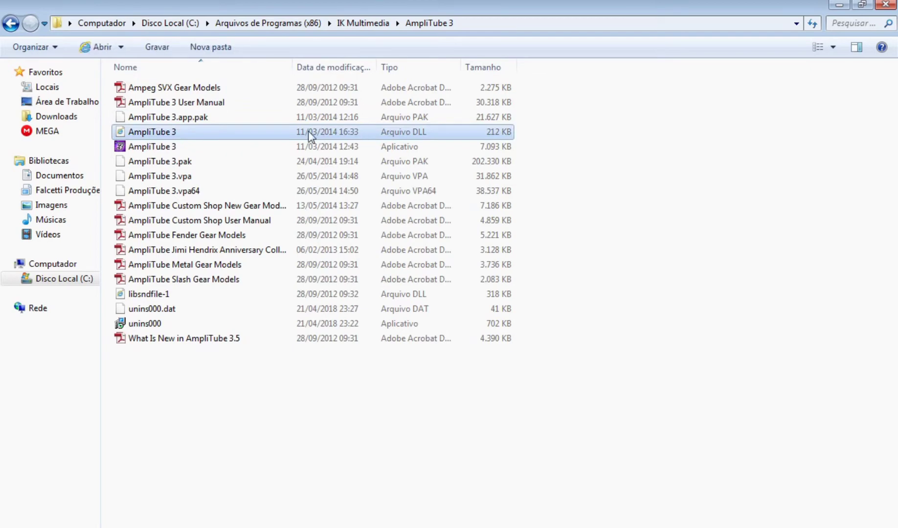
pyautogui.rightClick(260, 138)
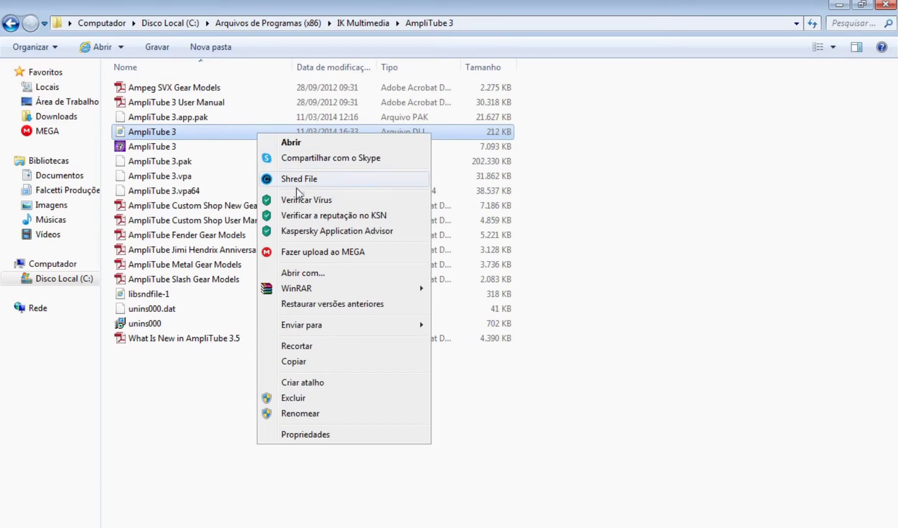
pyautogui.click(313, 363)
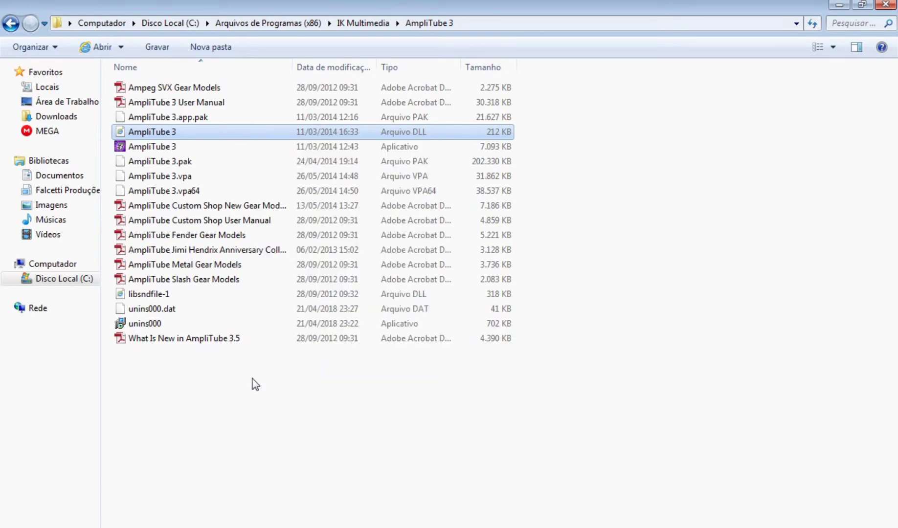
# Return to Arquivos de Programas (x86) and check the contents of its REAPER folder.
pyautogui.click(11, 23)
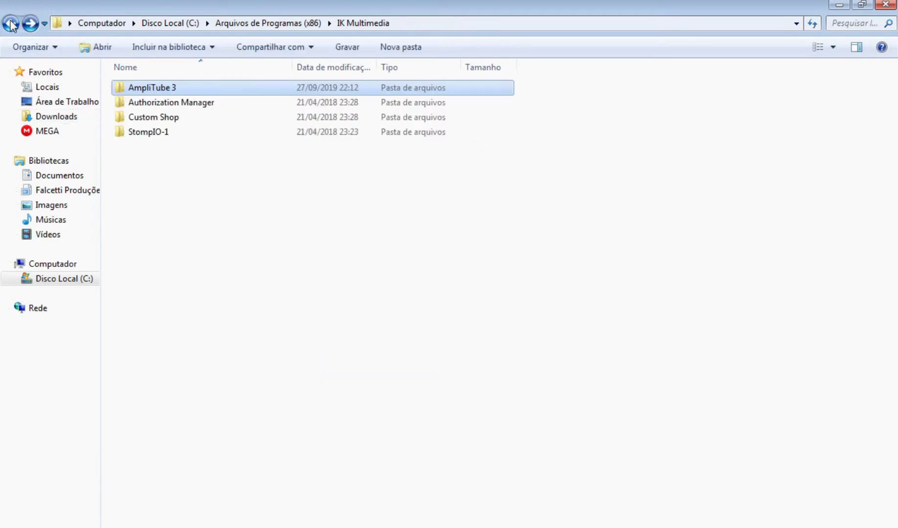
pyautogui.click(11, 23)
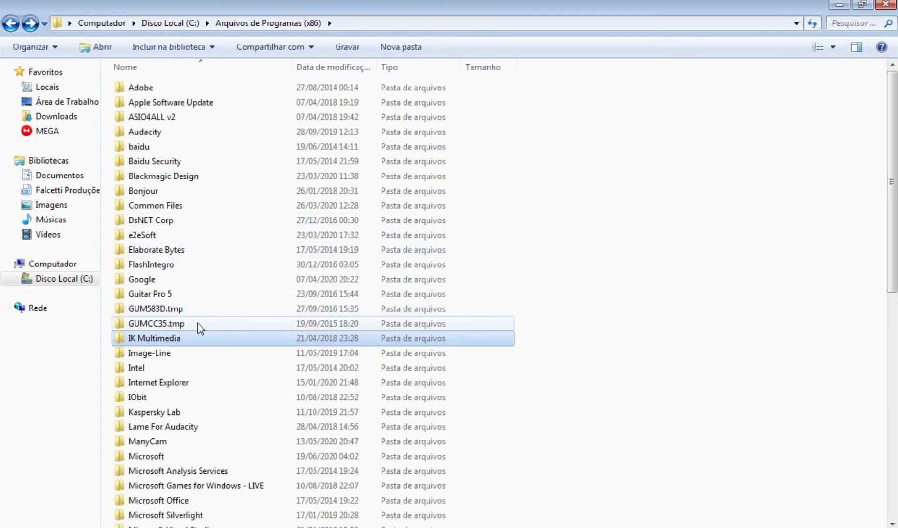
pyautogui.scroll(-2, 197, 323)
pyautogui.scroll(-6, 198, 323)
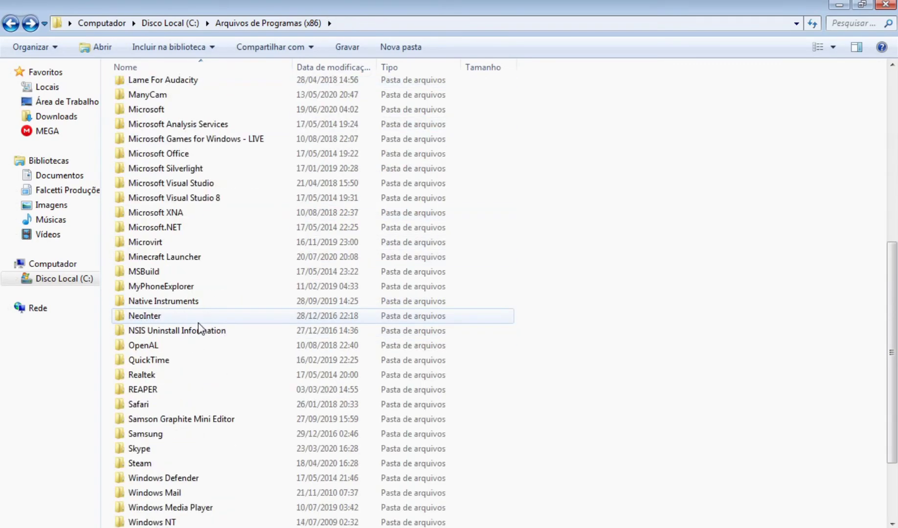
pyautogui.scroll(-3, 198, 323)
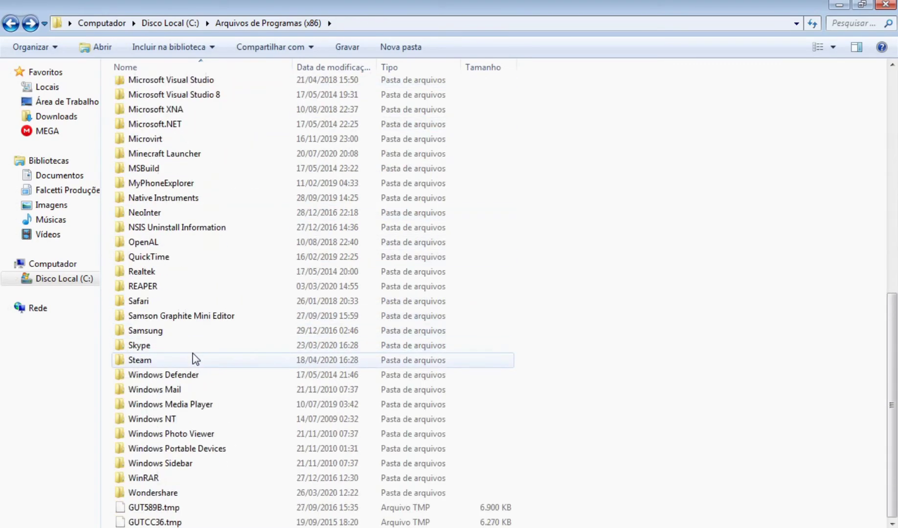
pyautogui.doubleClick(166, 288)
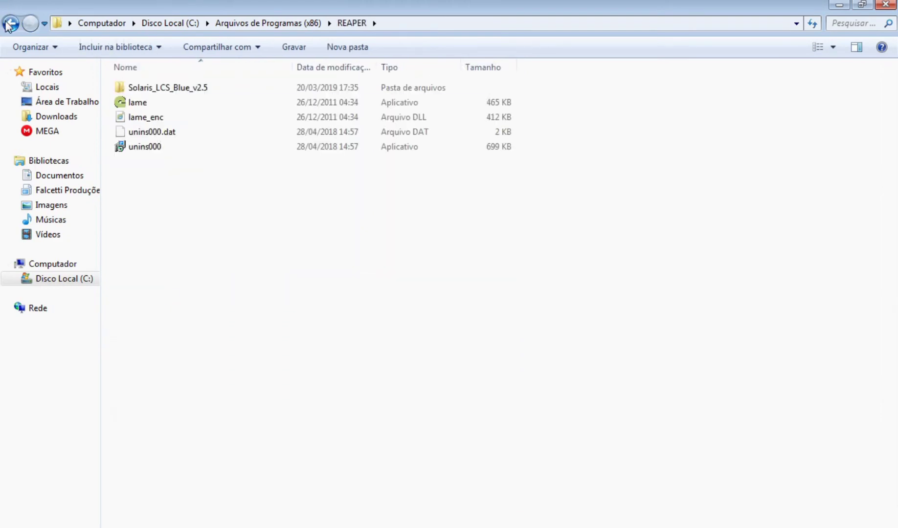
pyautogui.click(10, 23)
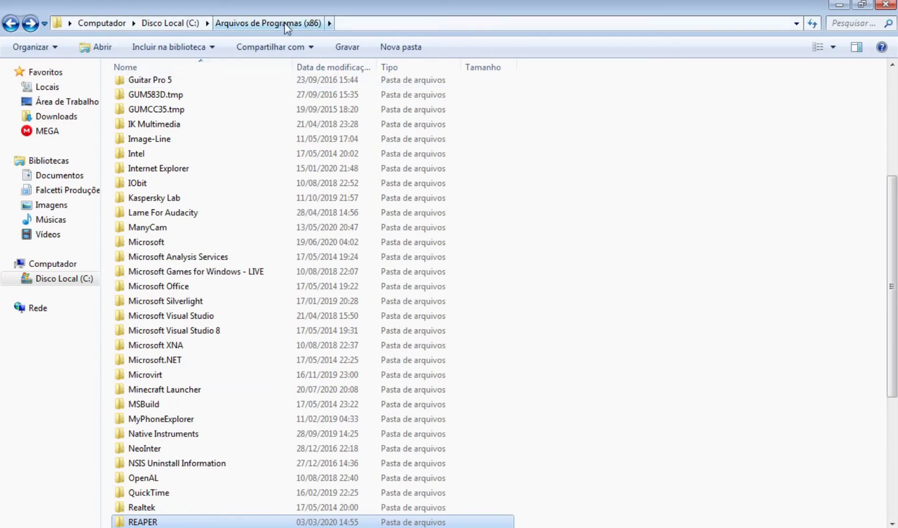
# Open the Reaper Plugins folder in Arquivos de Programas on drive C: and select the AmpliTube 3 DLL there.
pyautogui.click(11, 24)
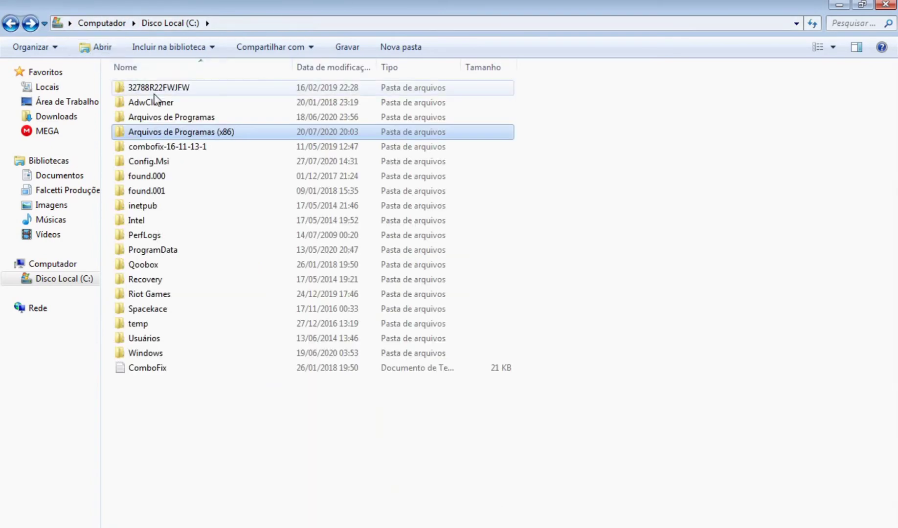
pyautogui.doubleClick(200, 118)
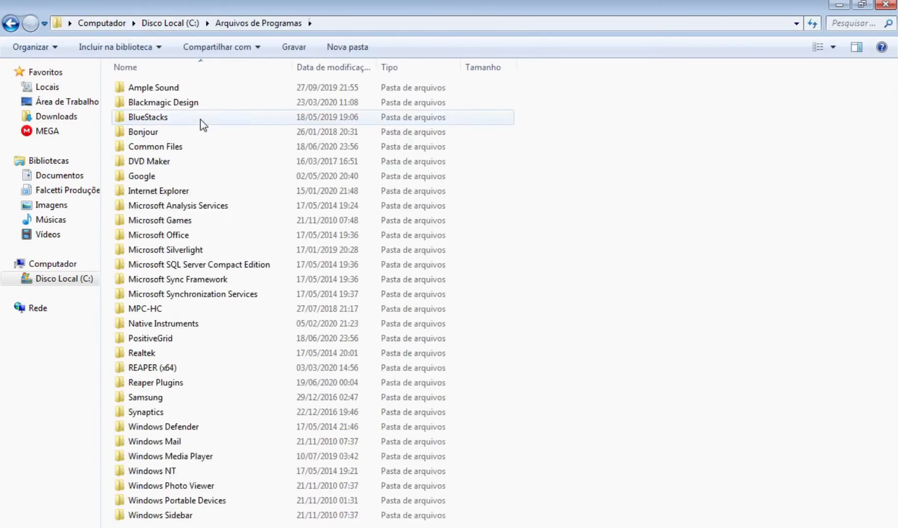
pyautogui.doubleClick(179, 384)
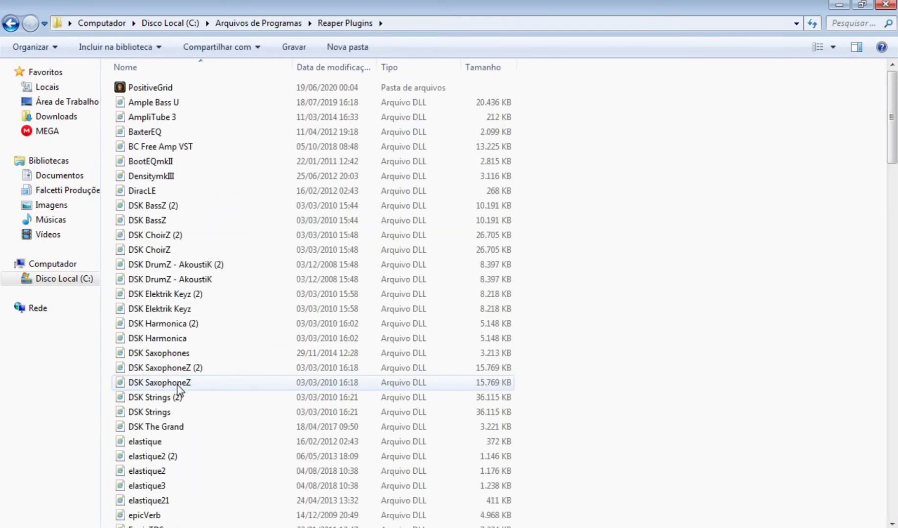
pyautogui.rightClick(630, 158)
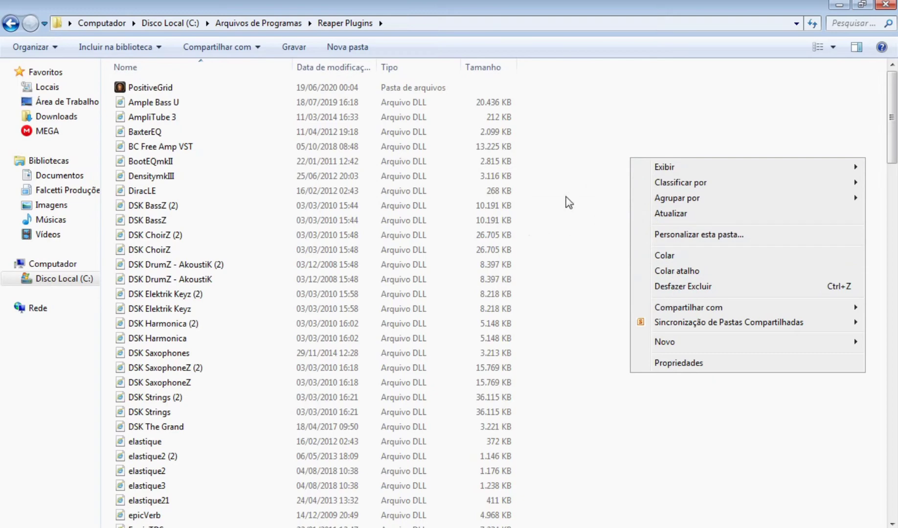
pyautogui.click(187, 119)
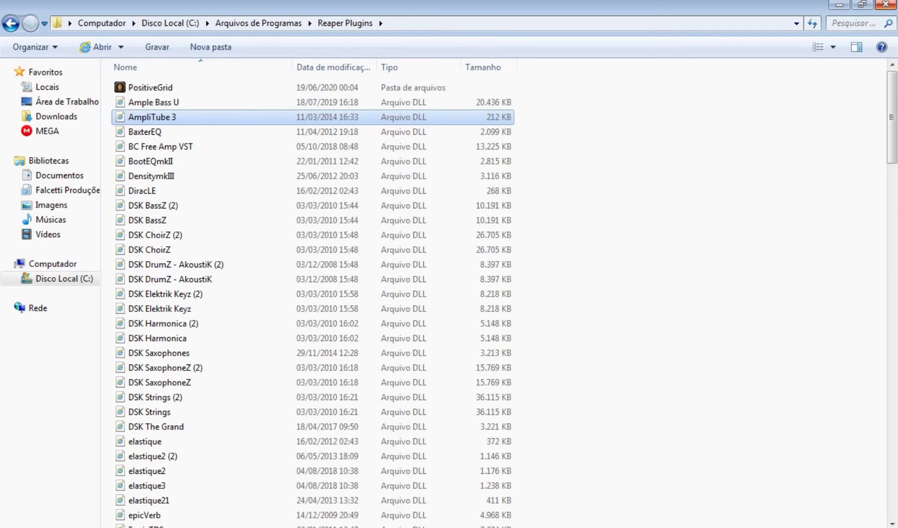
# Minimize both folder windows, switch to REAPER, and dismiss its new version notification and evaluation licence dialog.
pyautogui.click(839, 5)
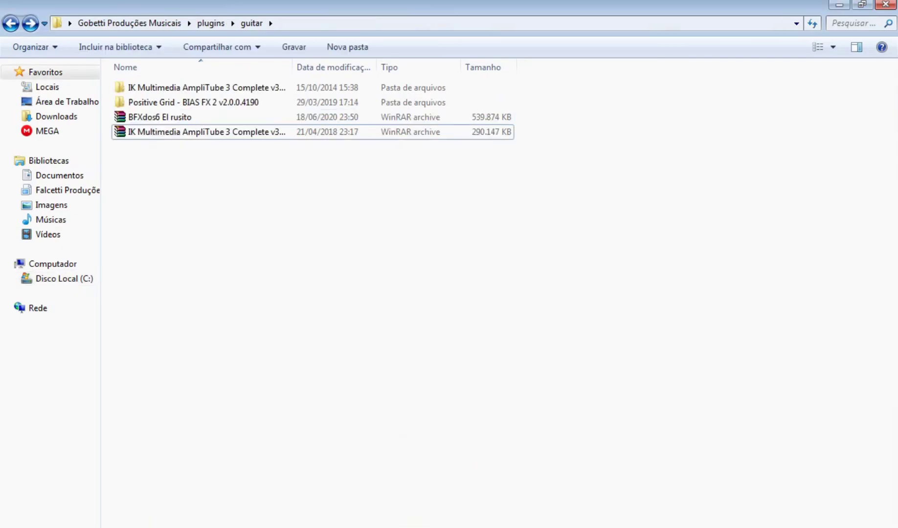
pyautogui.click(839, 4)
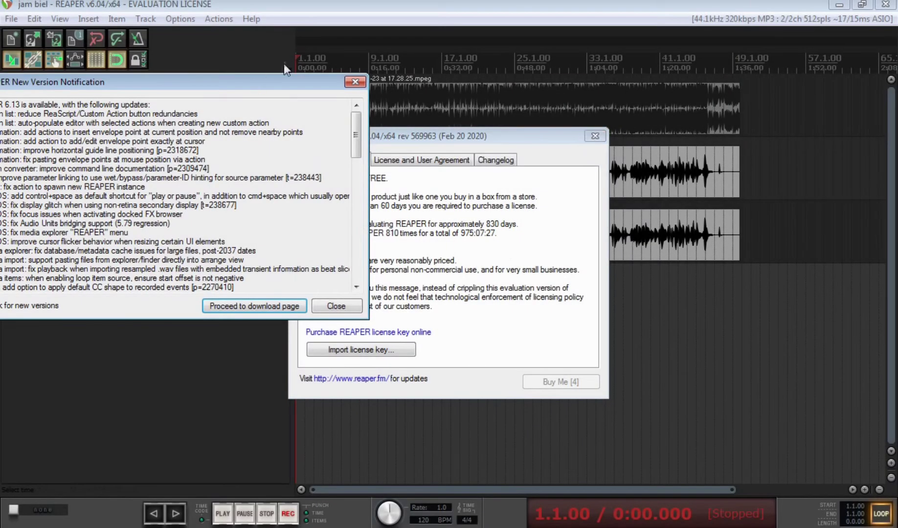
pyautogui.click(353, 83)
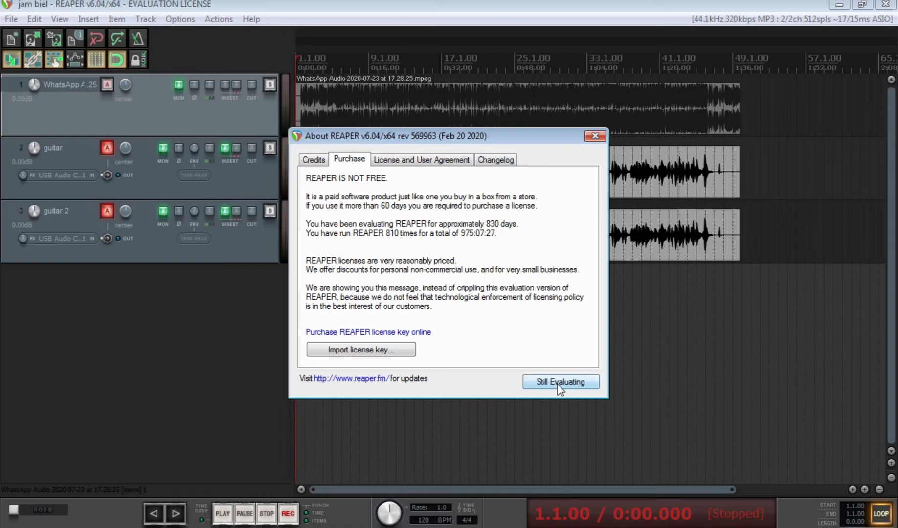
pyautogui.click(559, 382)
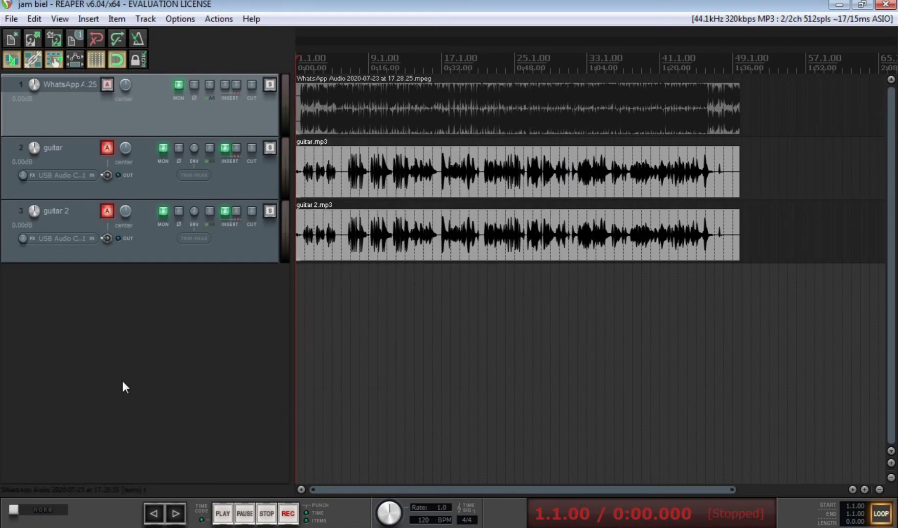
# Create a new project, closing the Save Project and Project Settings dialogs without entering anything.
pyautogui.click(12, 39)
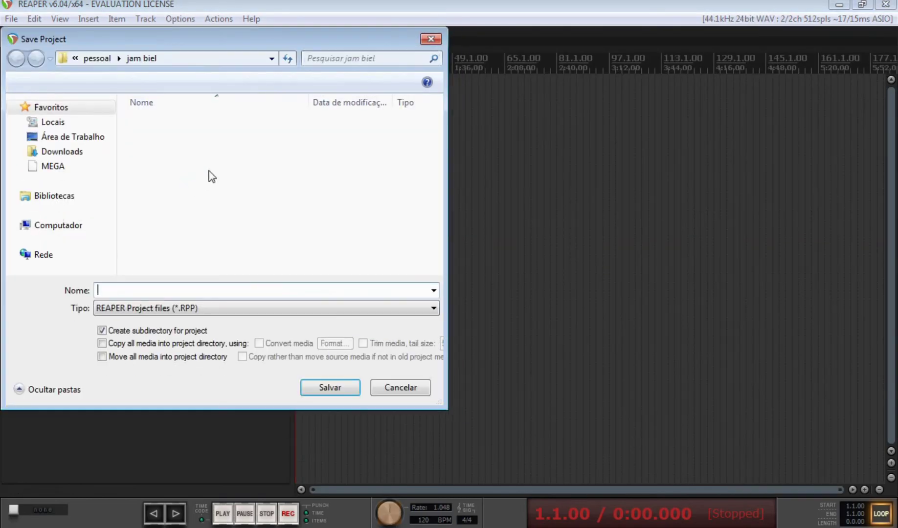
pyautogui.click(427, 40)
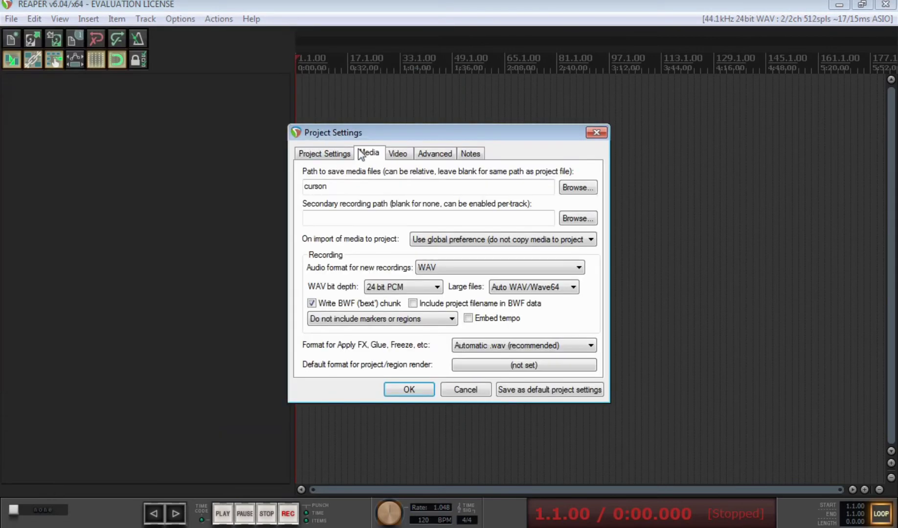
pyautogui.click(598, 133)
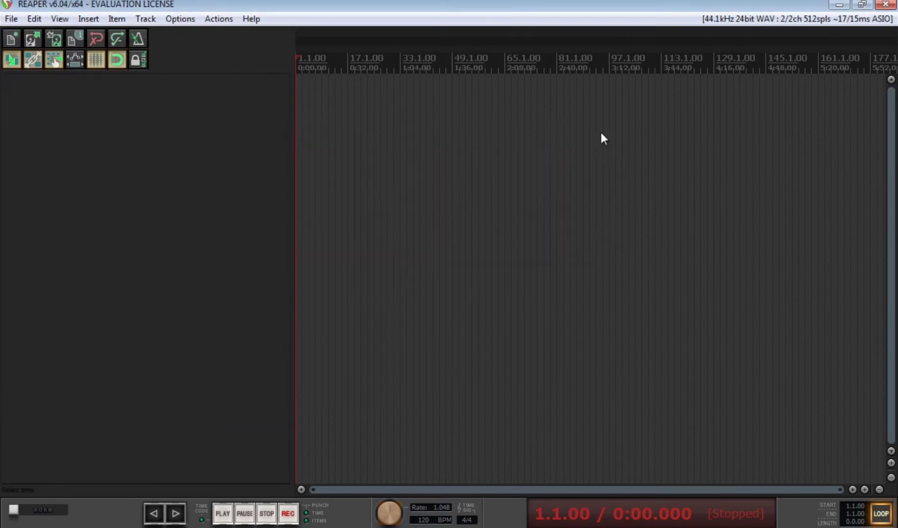
# Add a new track and name it "guitarra teste".
pyautogui.doubleClick(134, 87)
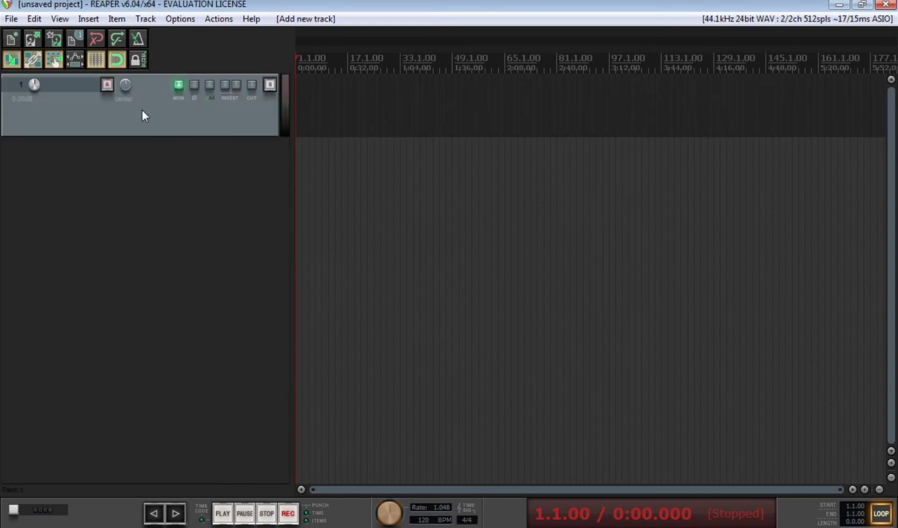
pyautogui.doubleClick(71, 84)
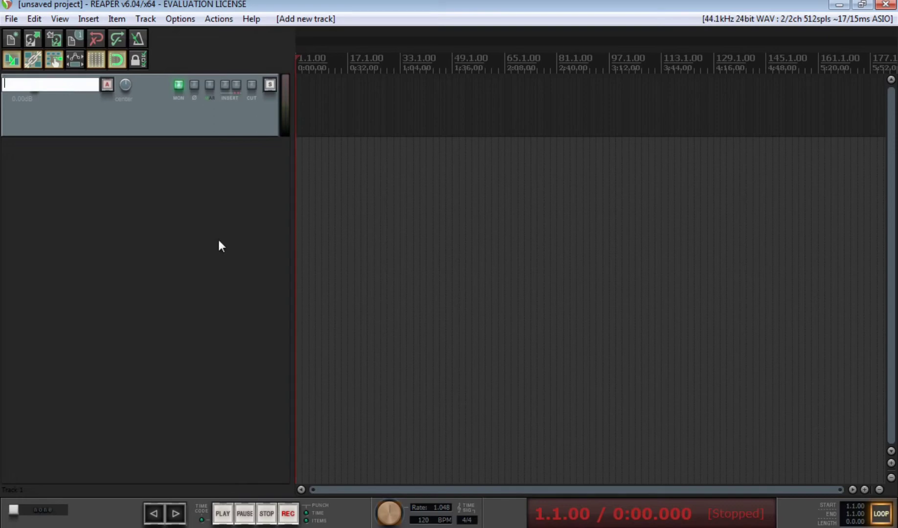
pyautogui.write('guitarra teste')
pyautogui.press('Return')
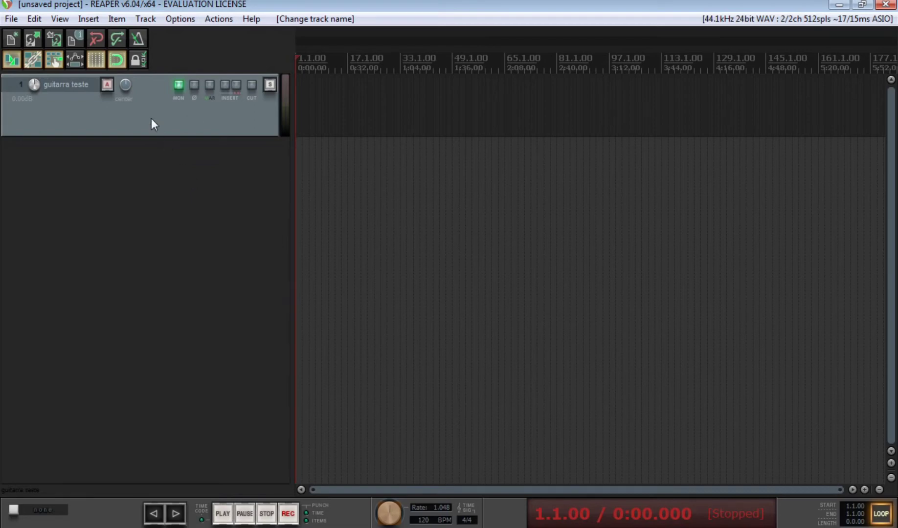
# Arm the guitarra teste track for recording and check its mono input choices, leaving USB Audio CODEC 1 selected.
pyautogui.click(107, 85)
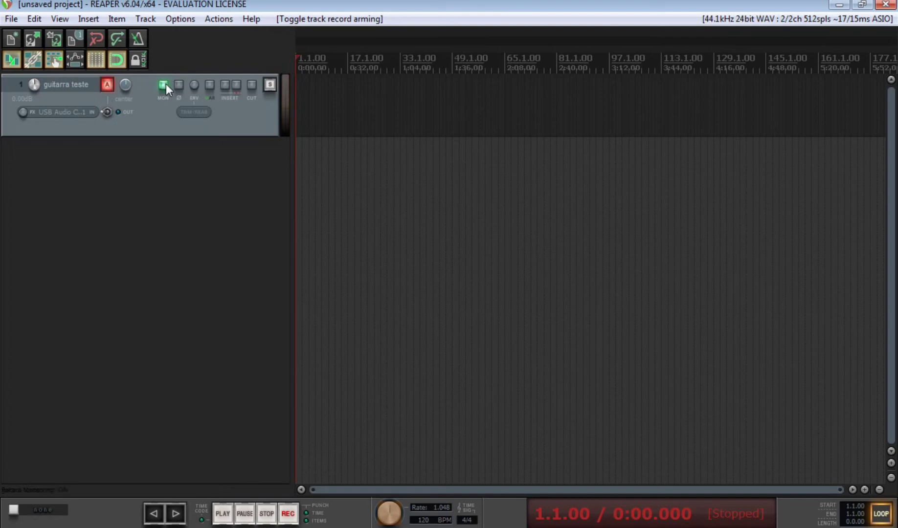
pyautogui.click(71, 113)
pyautogui.moveTo(105, 122)
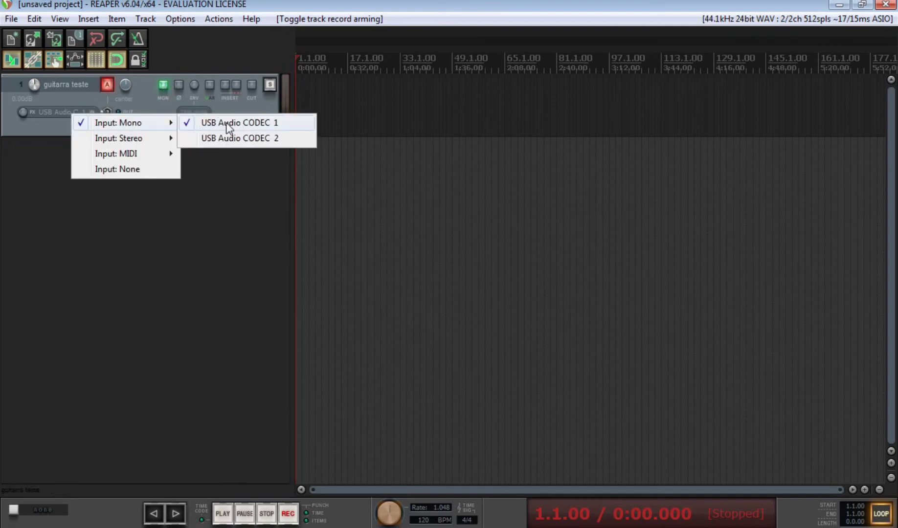
pyautogui.click(42, 168)
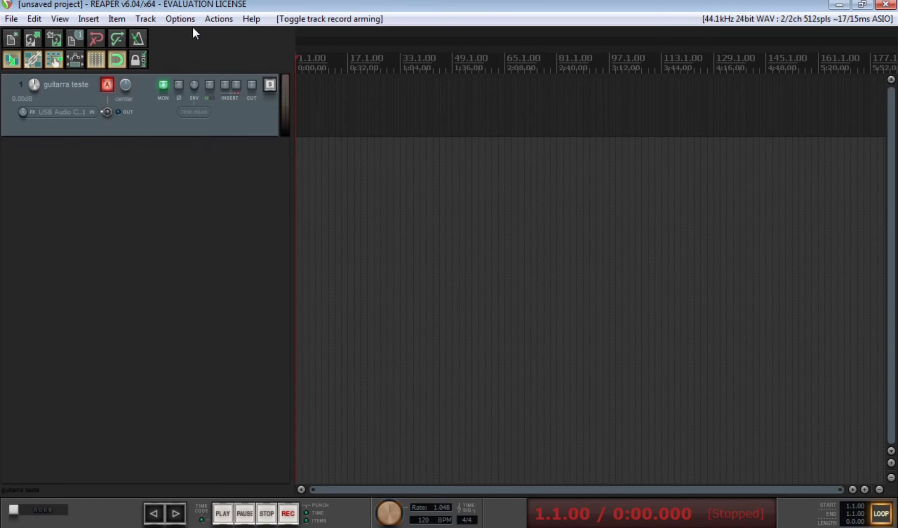
# Open the VST plug-in settings in REAPER's preferences and check the add and remove choices for the plug-in paths.
pyautogui.click(181, 18)
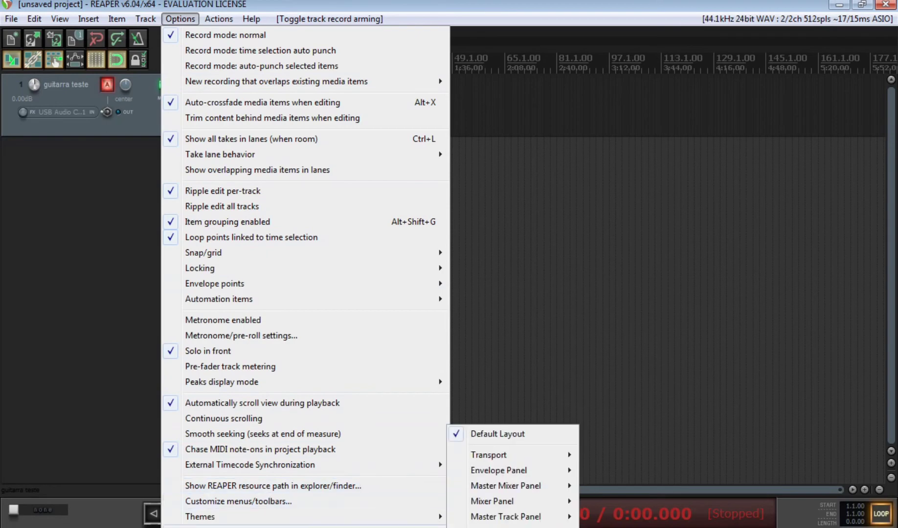
pyautogui.click(244, 526)
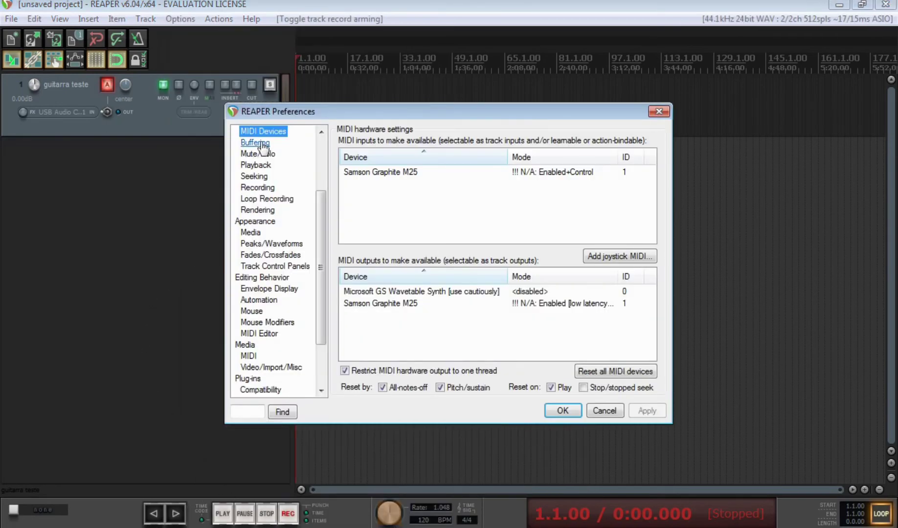
pyautogui.moveTo(321, 235); pyautogui.dragTo(323, 166)
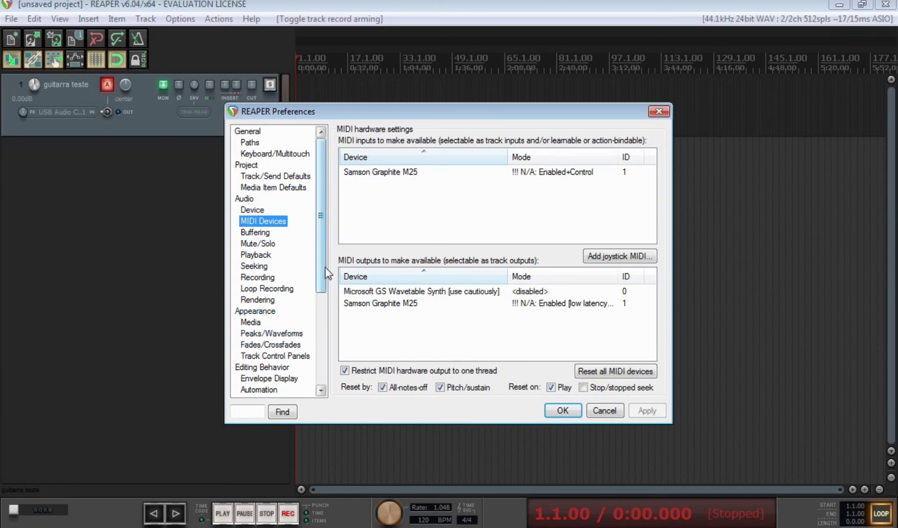
pyautogui.moveTo(321, 269); pyautogui.dragTo(321, 342)
pyautogui.click(294, 348)
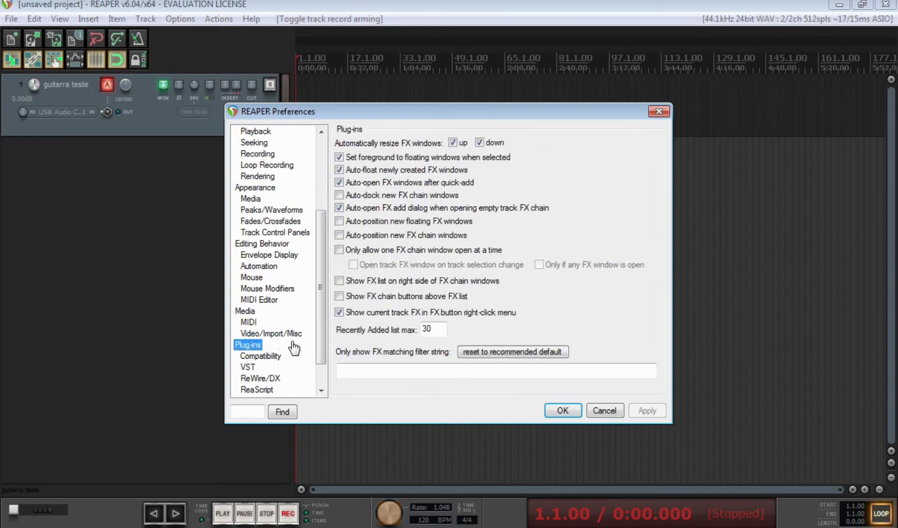
pyautogui.scroll(-3, 282, 343)
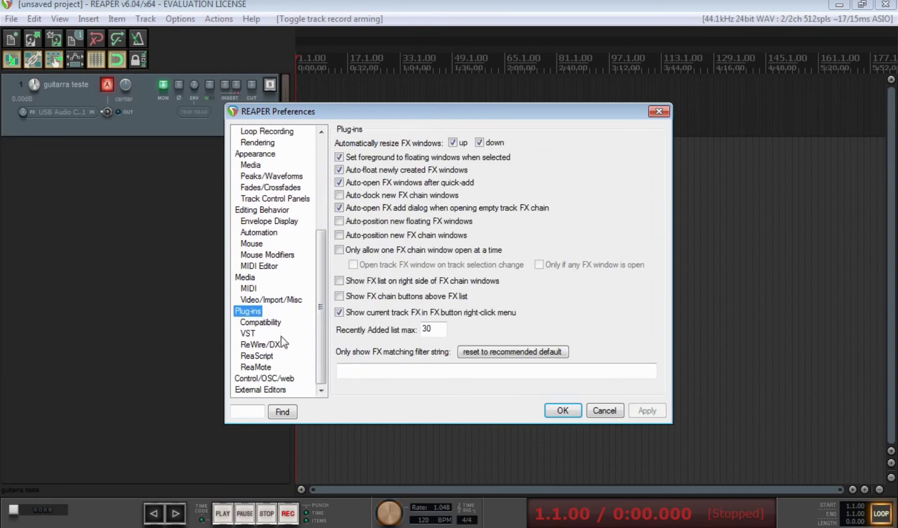
pyautogui.click(283, 336)
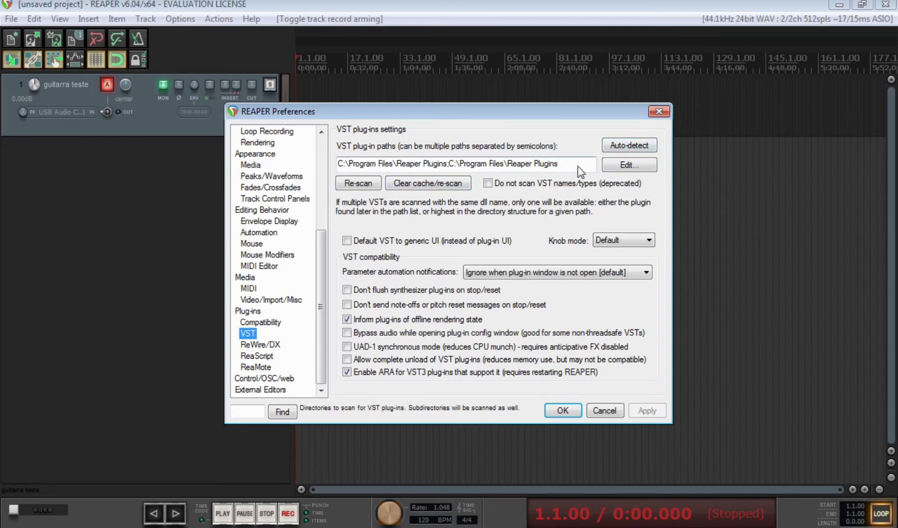
pyautogui.click(625, 166)
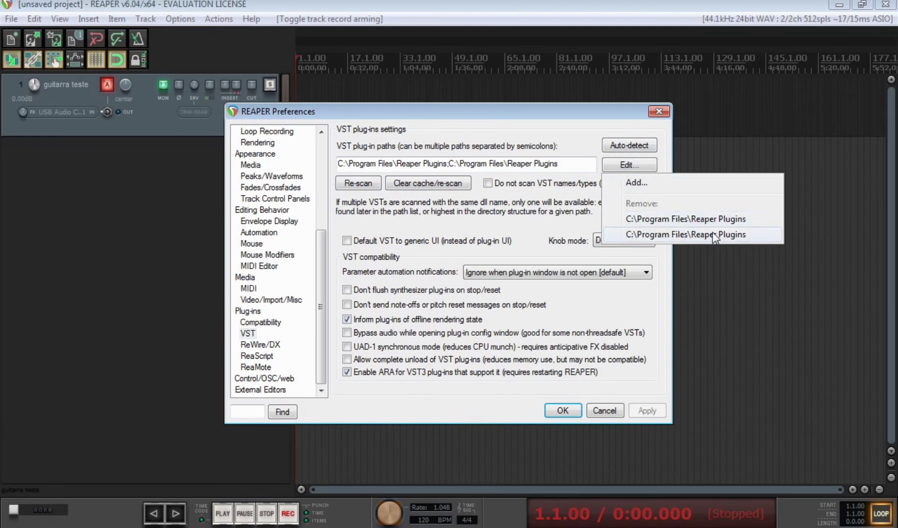
pyautogui.click(578, 144)
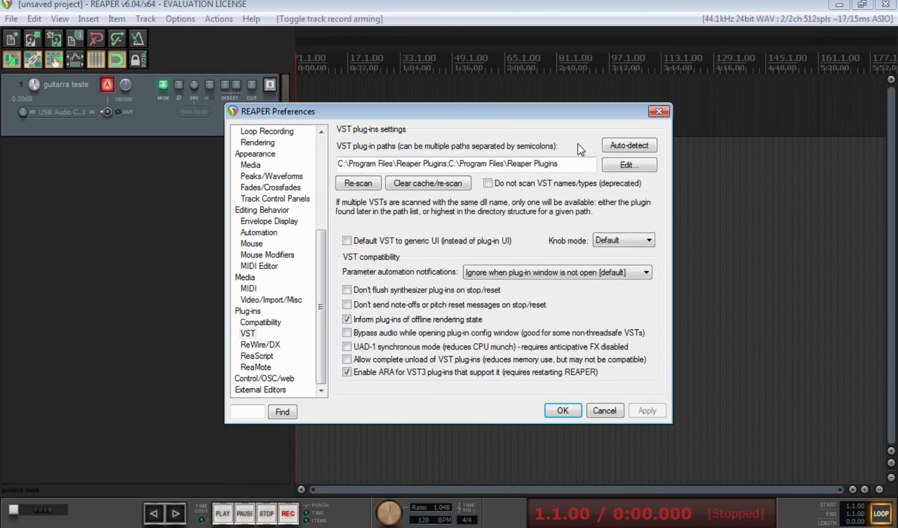
# Close the preferences without changing the VST plug-in paths and show the mixer.
pyautogui.click(659, 112)
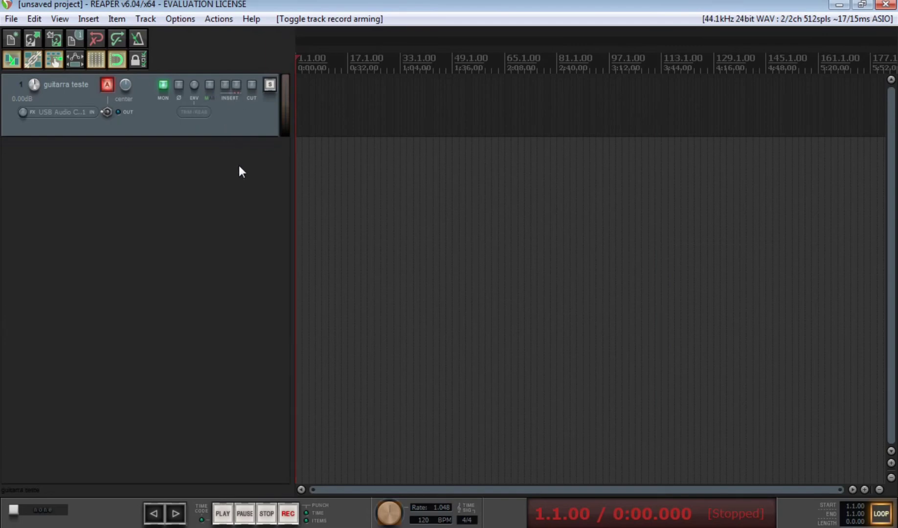
pyautogui.hotkey('ctrl', 'm')
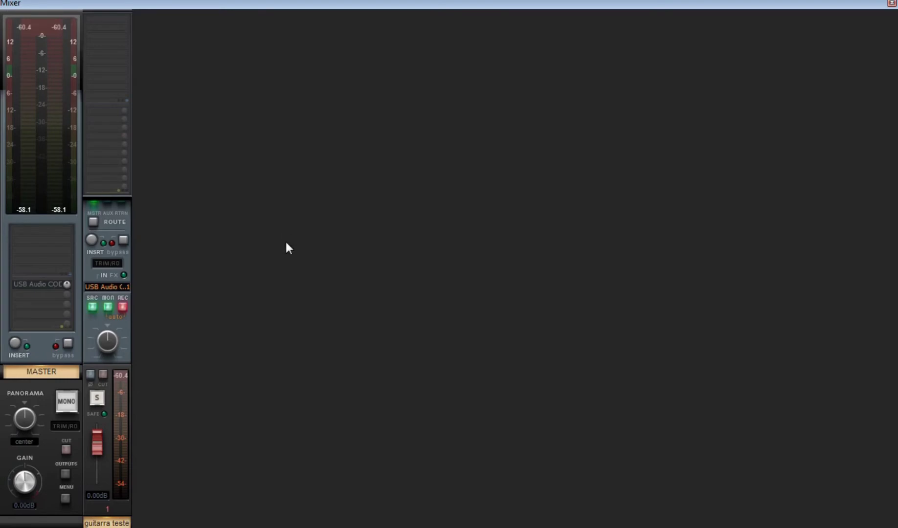
pyautogui.doubleClick(118, 21)
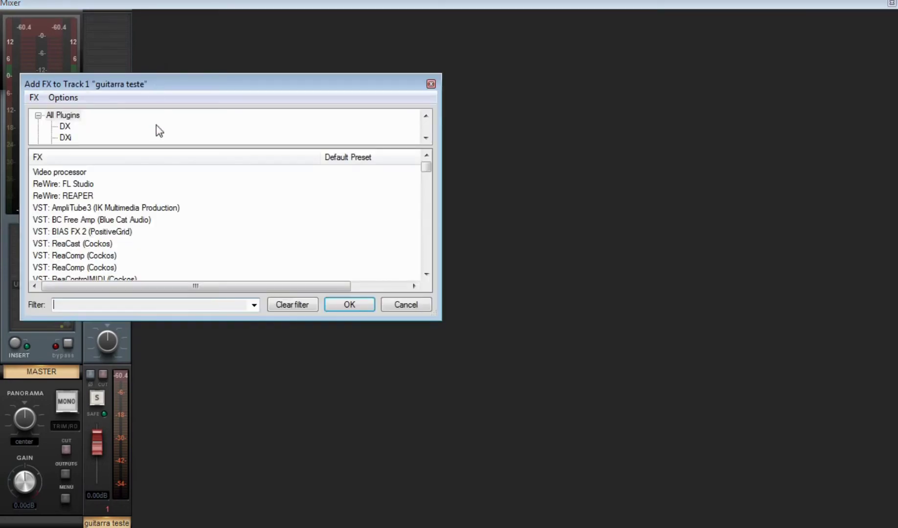
pyautogui.click(140, 208)
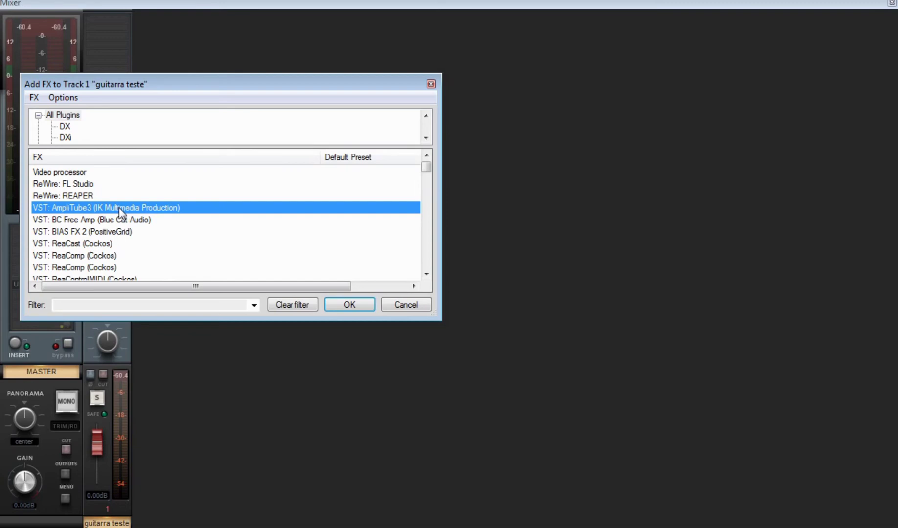
pyautogui.click(431, 84)
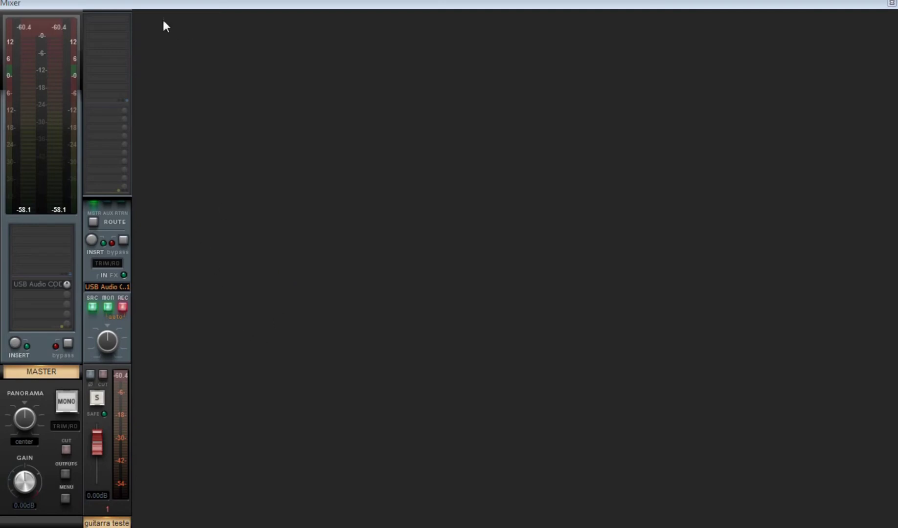
# Insert VST: AmpliTube3 (IK Multimedia Production) in the first FX slot of the guitarra teste track.
pyautogui.doubleClick(114, 23)
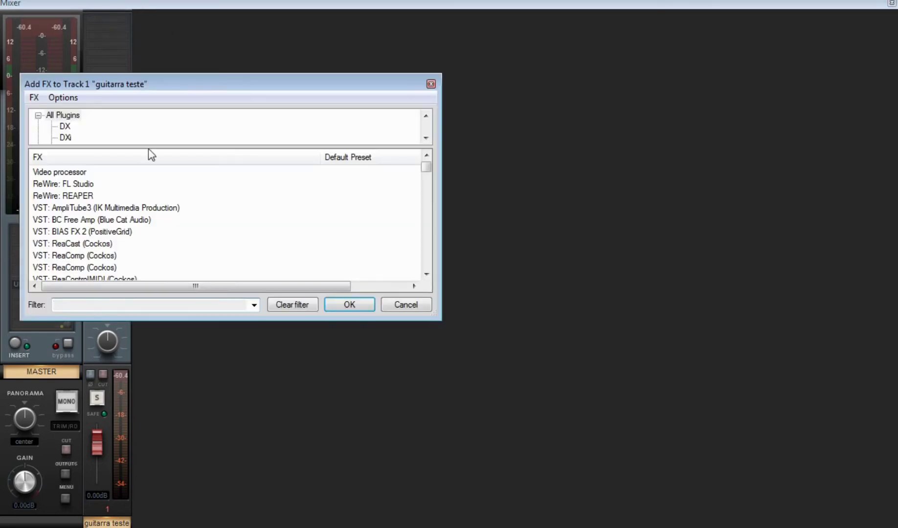
pyautogui.click(125, 207)
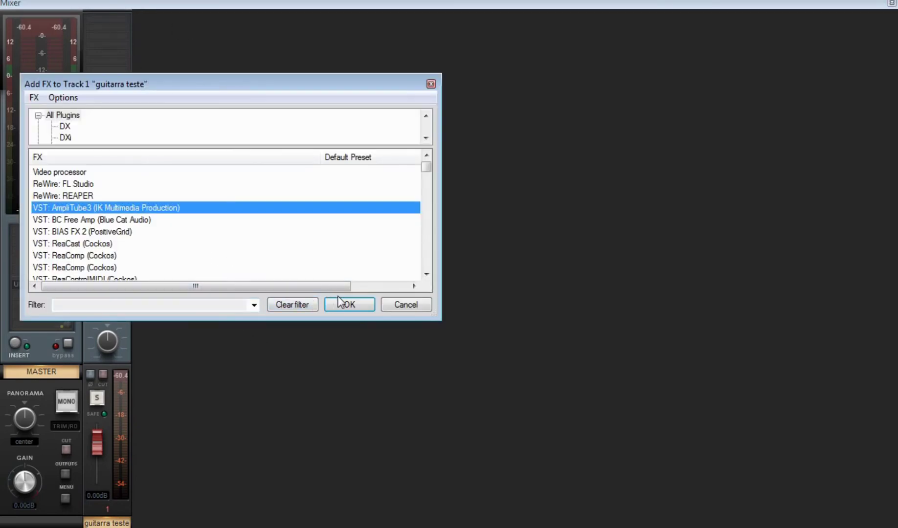
pyautogui.click(351, 305)
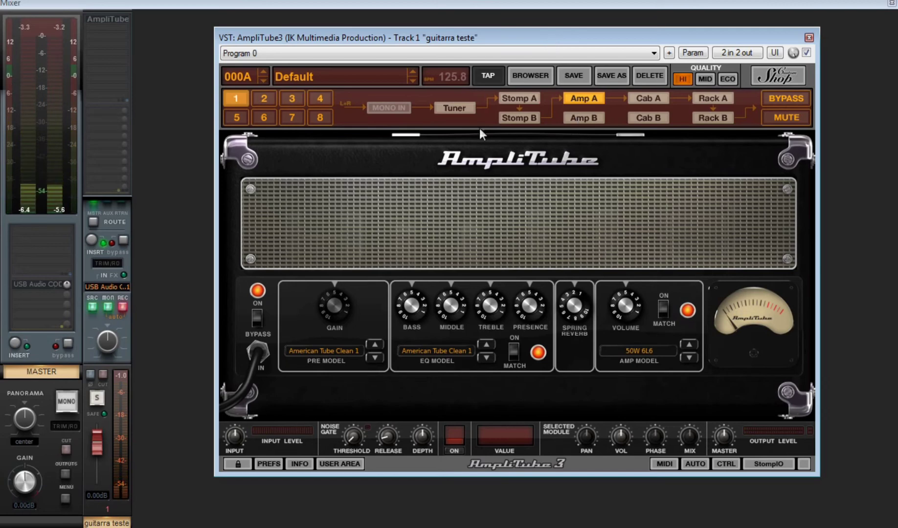
# Load the Dualclean preset from AmpliTube's preset browser and return to the amp view.
pyautogui.click(519, 77)
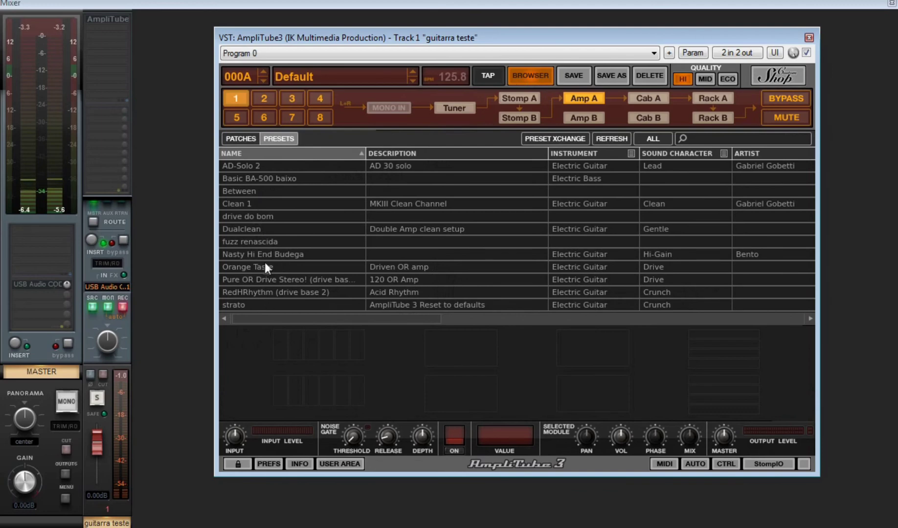
pyautogui.doubleClick(270, 230)
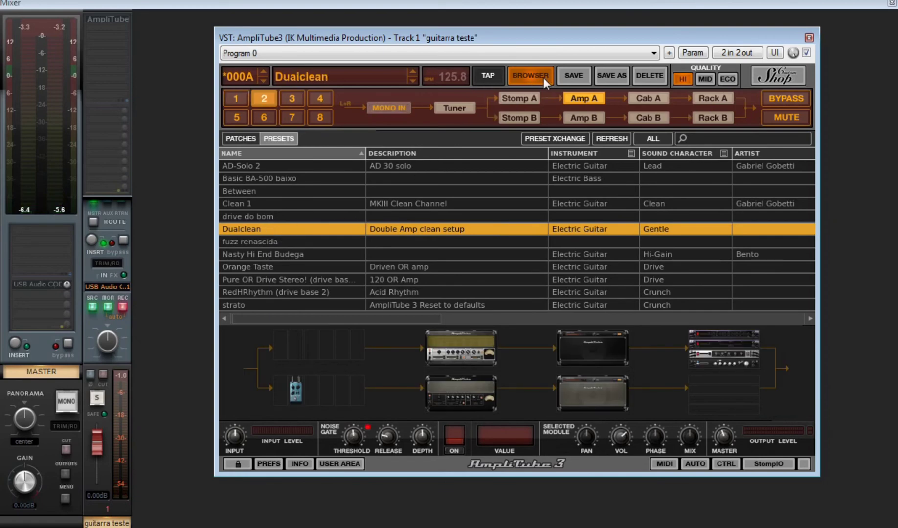
pyautogui.click(543, 77)
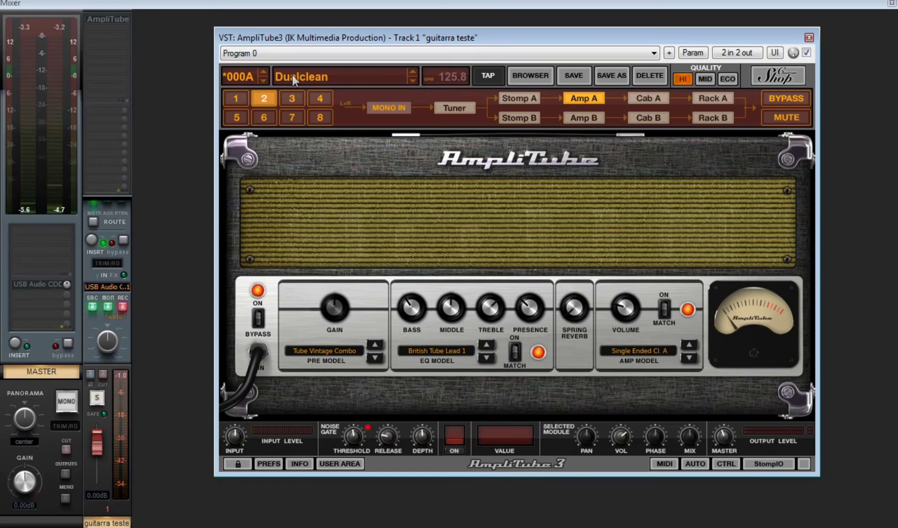
# Switch AmpliTube to the fuzz renascida preset and look through the other presets in its preset list.
pyautogui.click(315, 77)
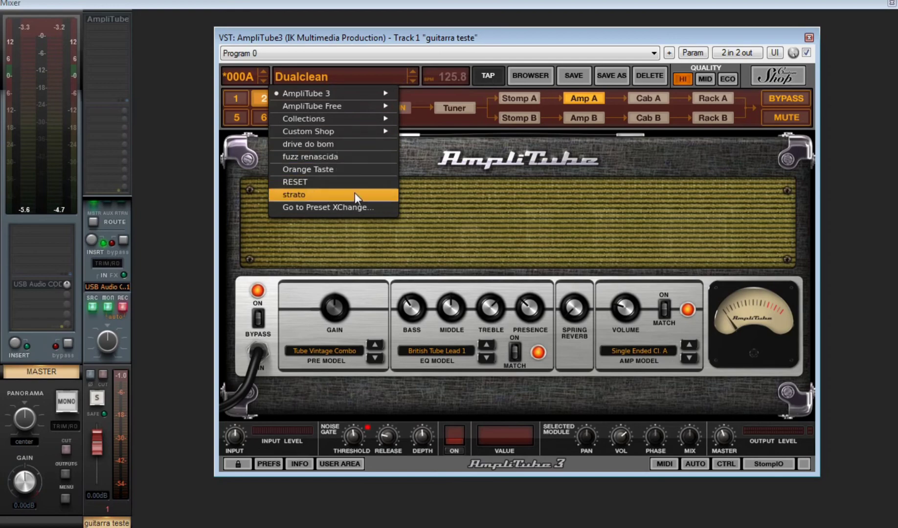
pyautogui.click(362, 158)
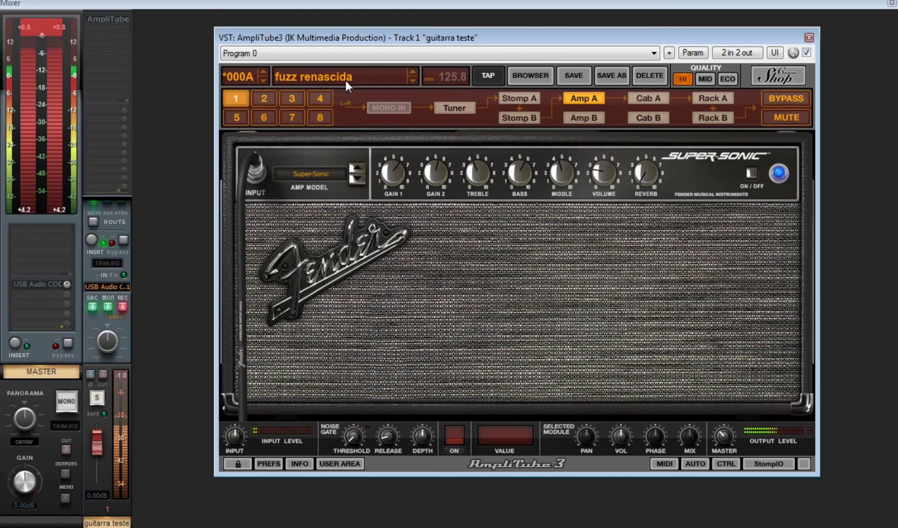
pyautogui.click(345, 81)
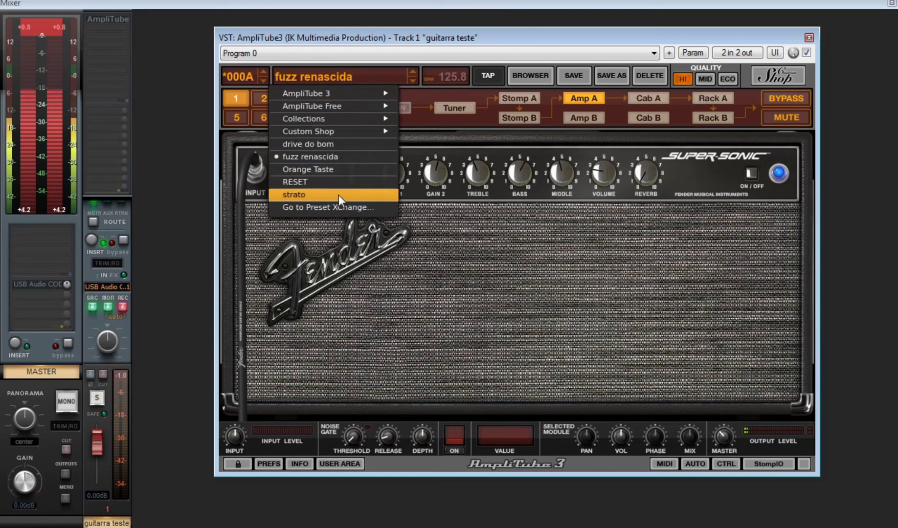
pyautogui.moveTo(357, 129)
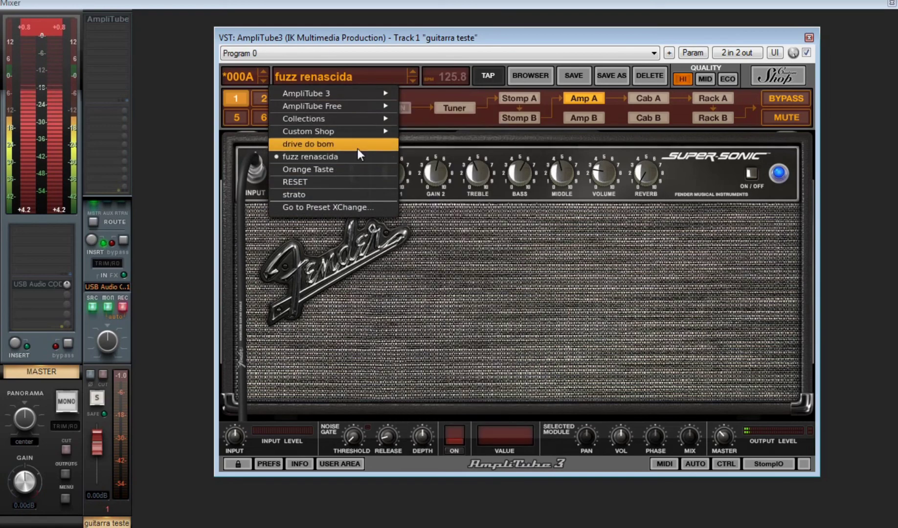
# Load the Orange Taste preset from AmpliTube's browser, then close the plug-in window and the mixer.
pyautogui.click(536, 75)
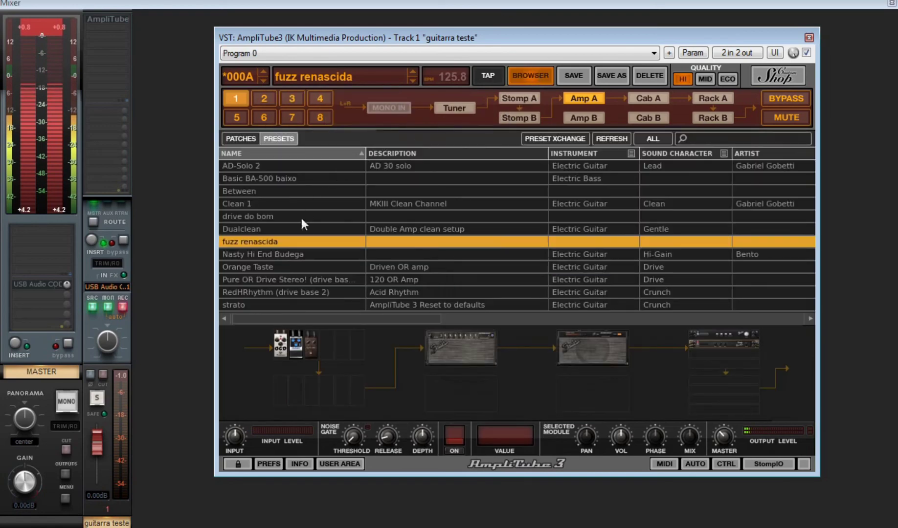
pyautogui.click(266, 265)
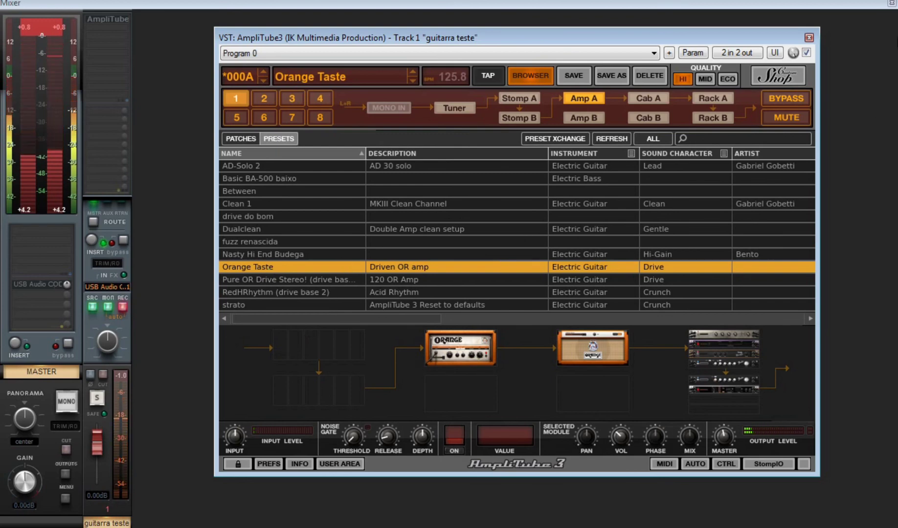
pyautogui.click(809, 37)
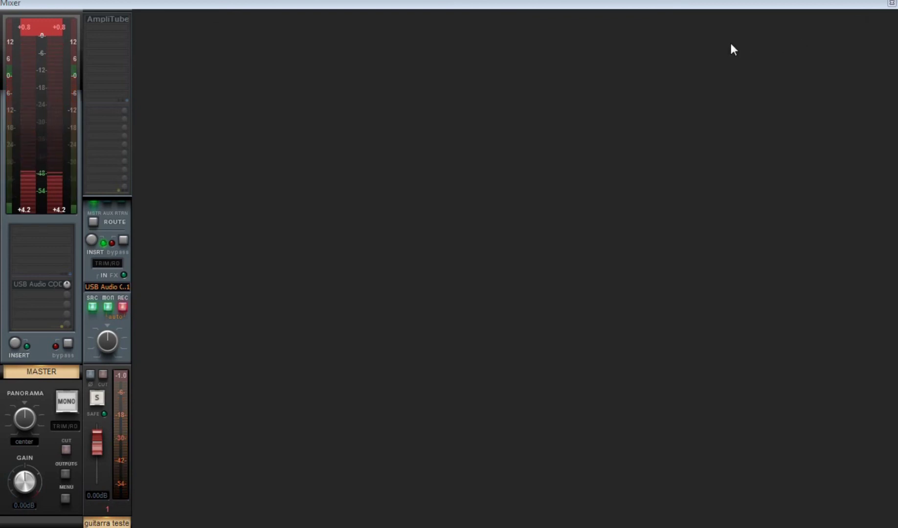
pyautogui.hotkey('ctrl', 'm')
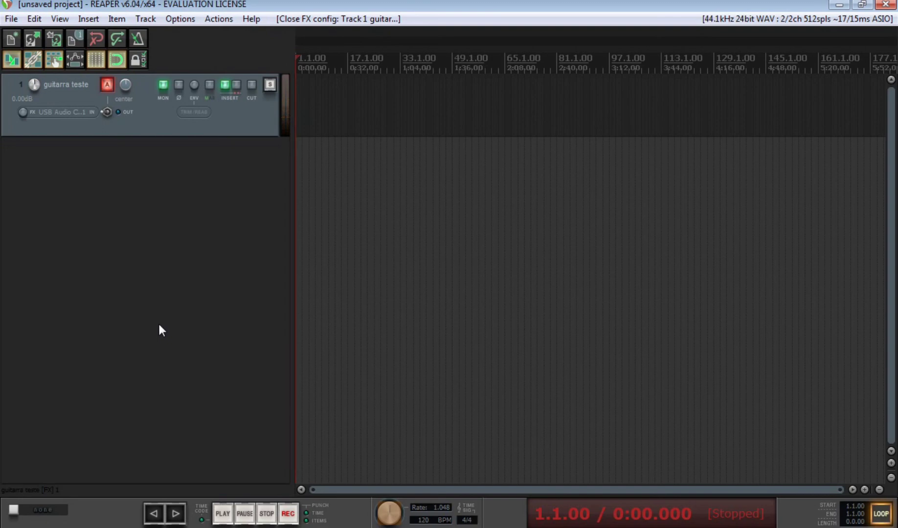
# Record a guitar take of about 16 seconds on the guitarra teste track and save the recorded file guitarra teste.wav.
pyautogui.hotkey('ctrl', 'r')
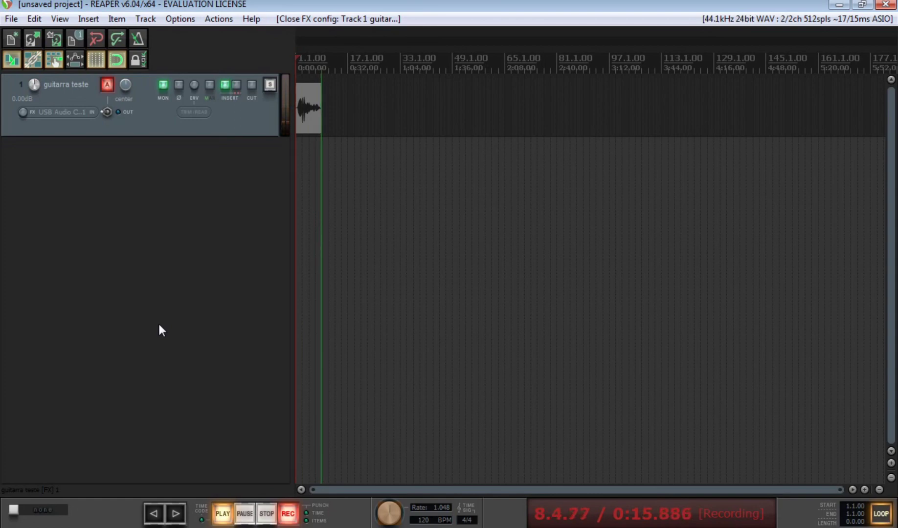
pyautogui.press('space')
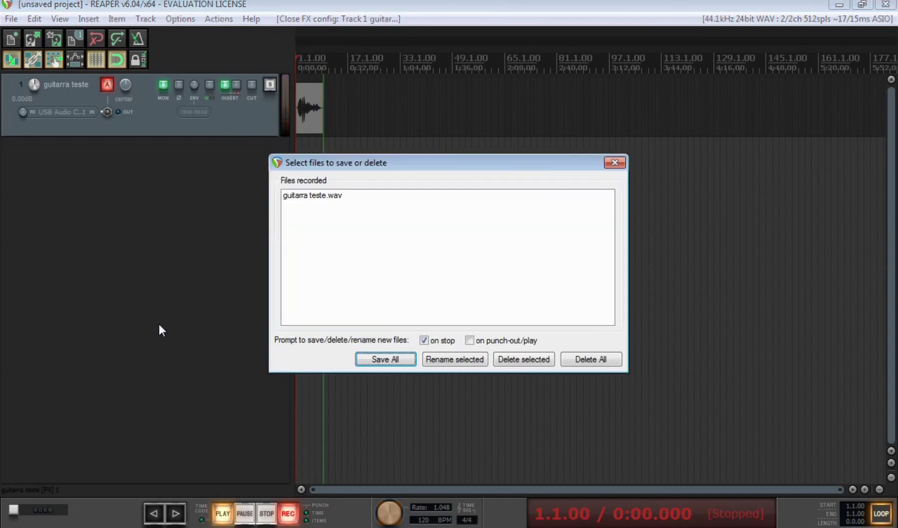
pyautogui.press('Return')
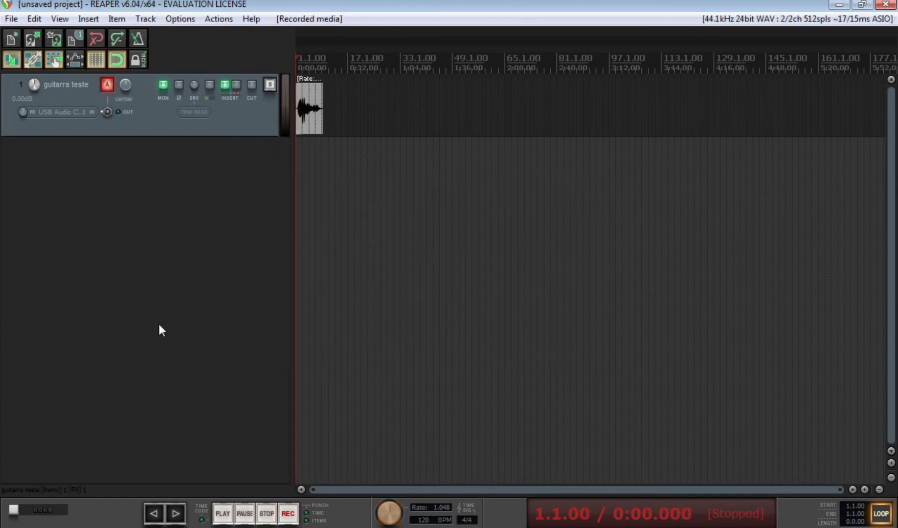
# Play back the recorded guitar take from the project start, stop playback, and minimize the REAPER window.
pyautogui.press('space')
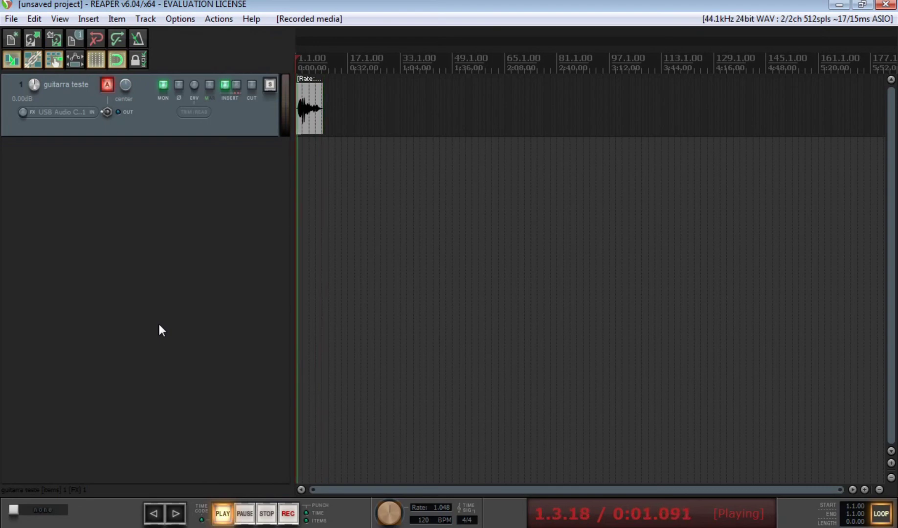
pyautogui.press('space')
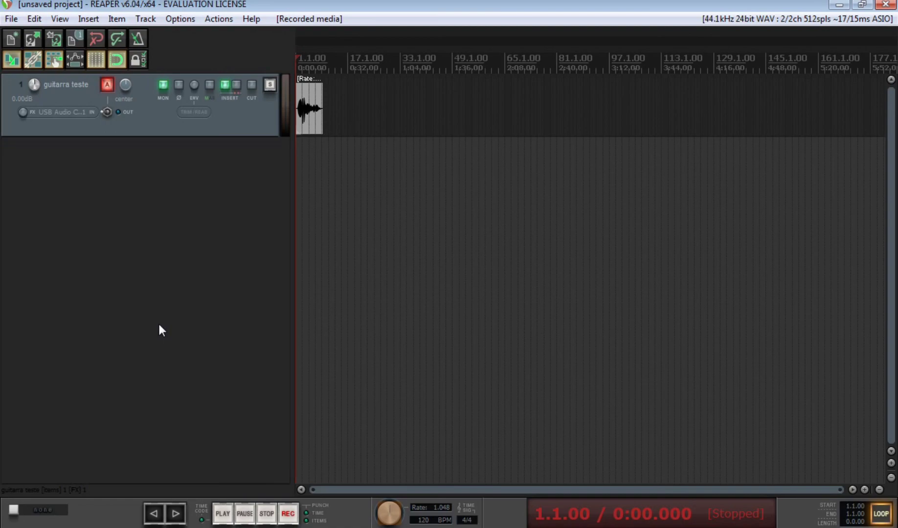
pyautogui.click(838, 6)
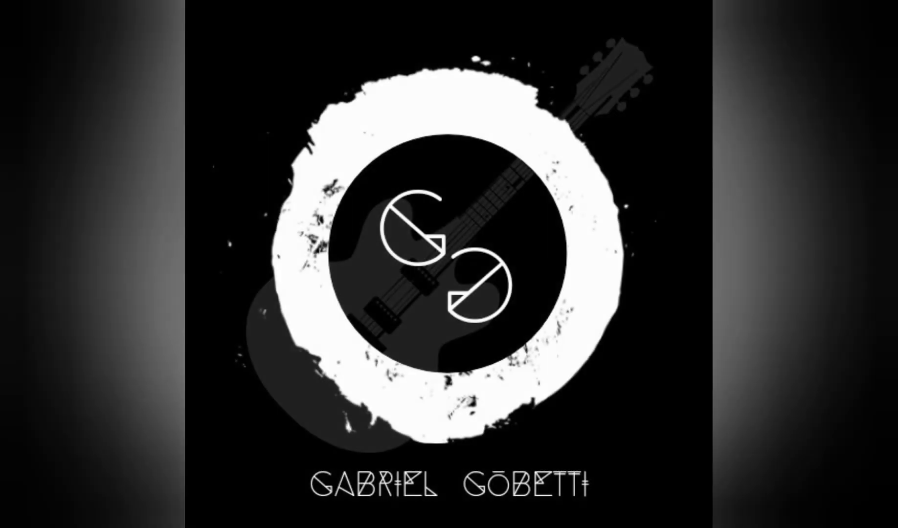